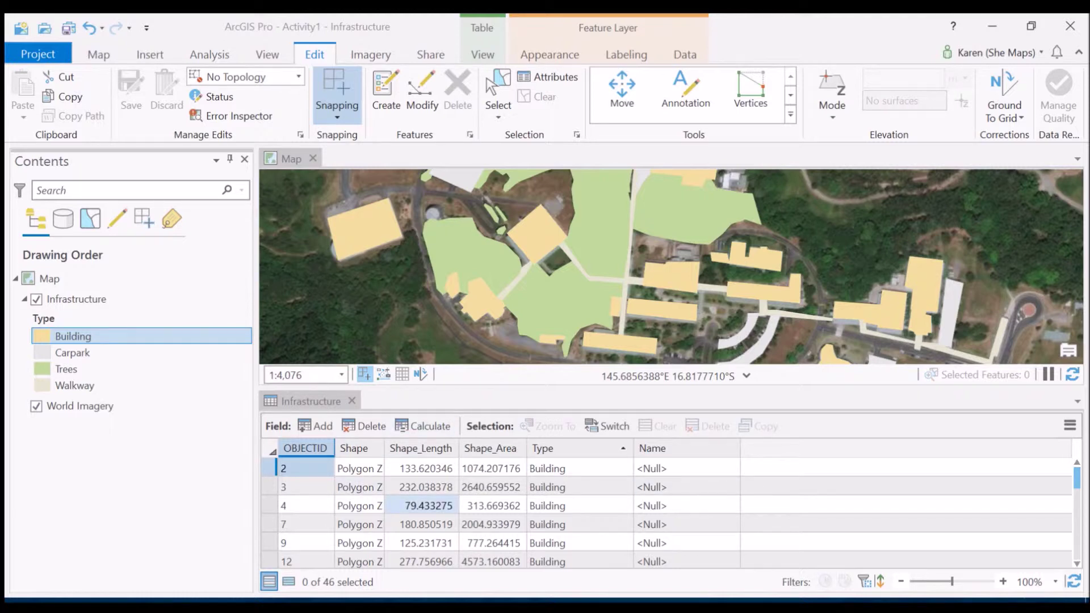
- Sort the Infrastructure table by Shape_Area, largest first, and select the top Trees polygon (22044.152864)
mouse_move(490, 448)
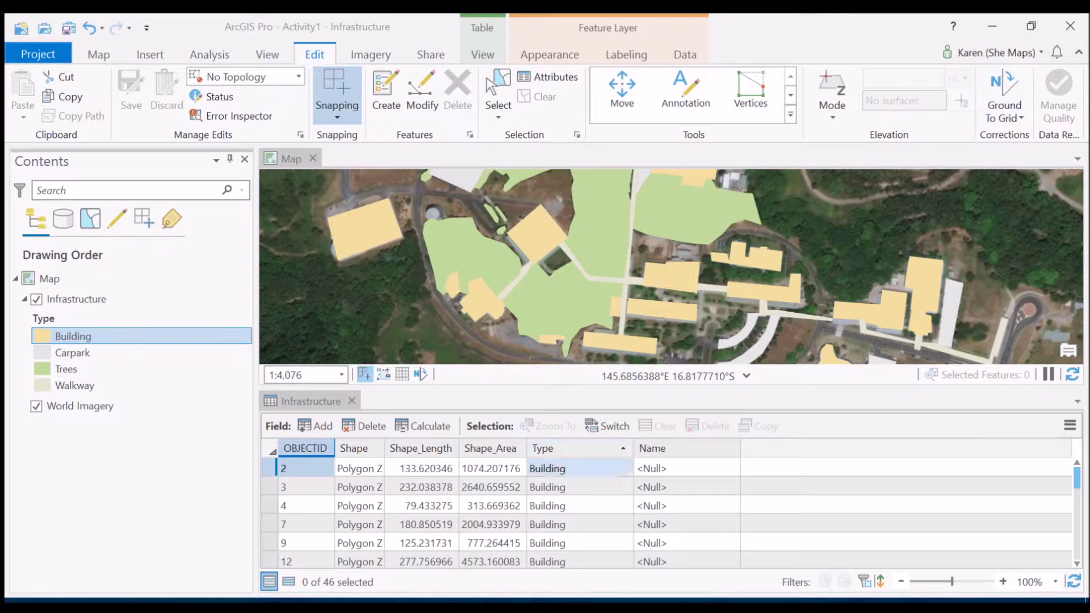
mouse_move(574, 447)
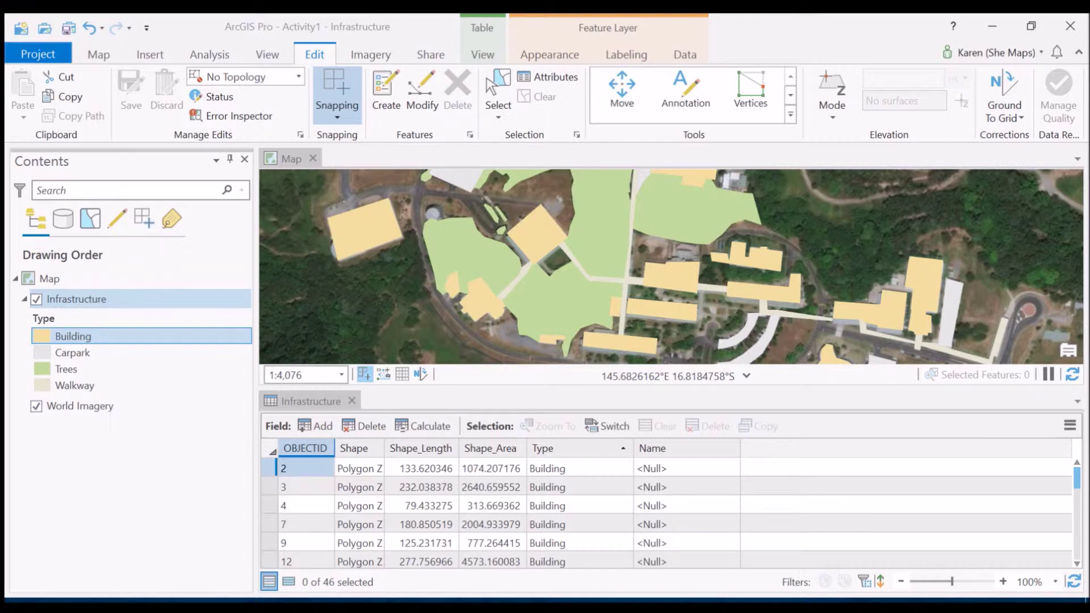
right_click(94, 299)
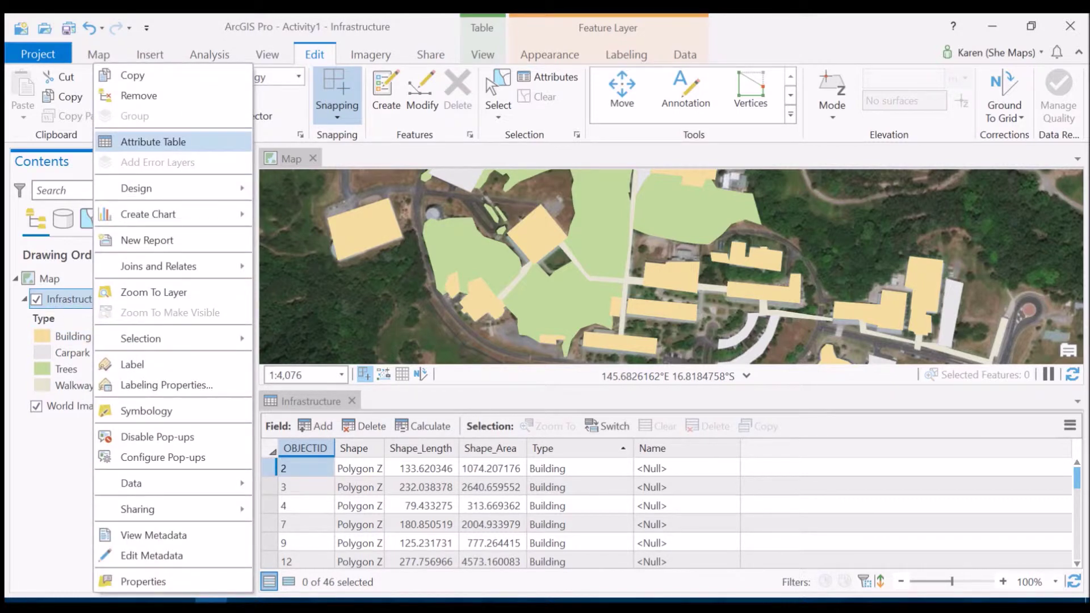
key("Escape")
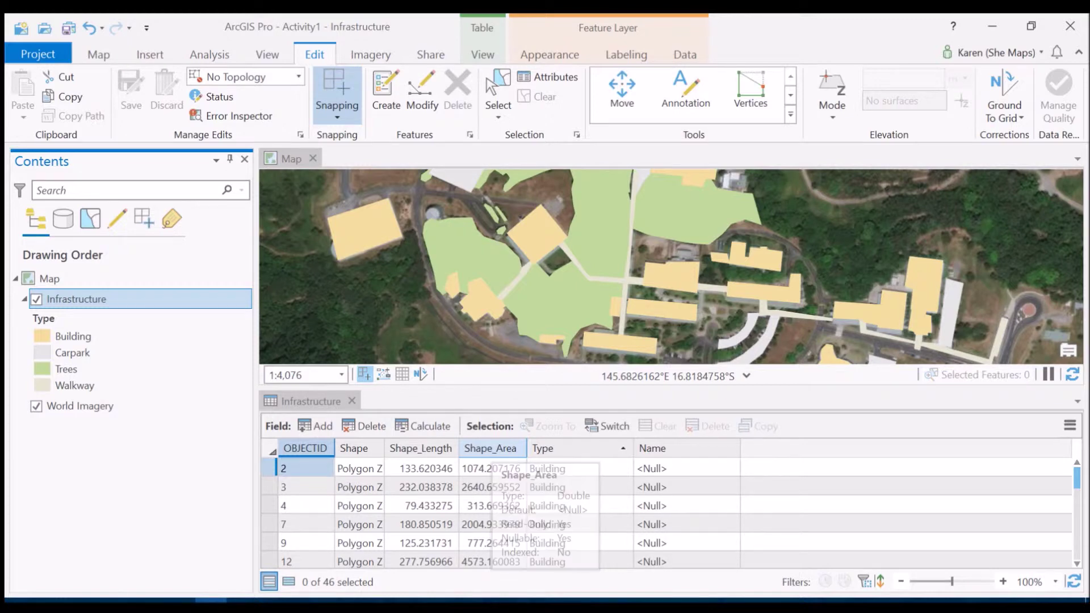
left_click(489, 448)
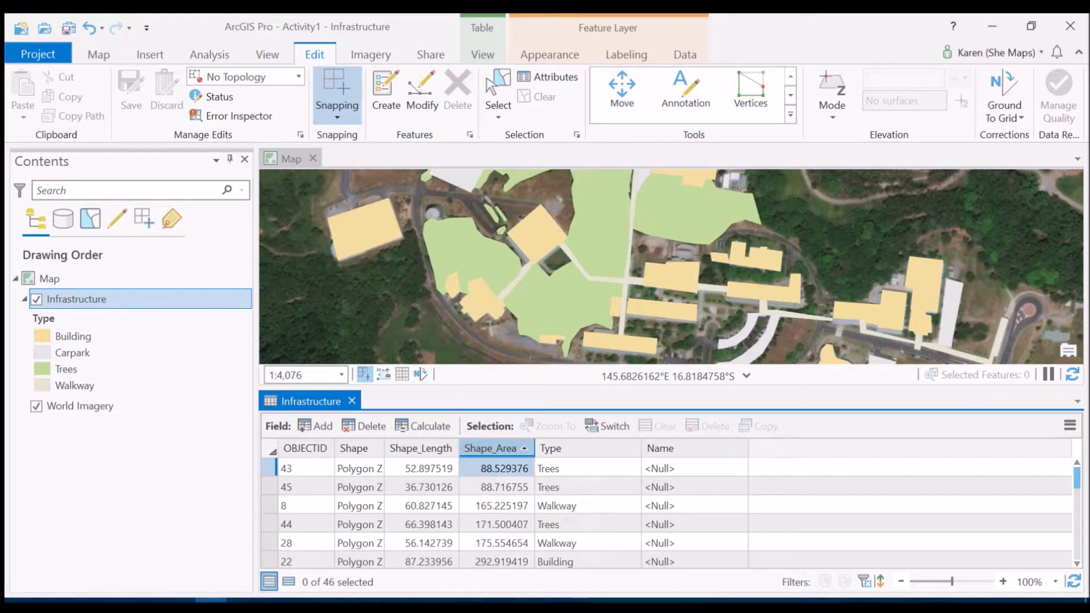
mouse_move(491, 449)
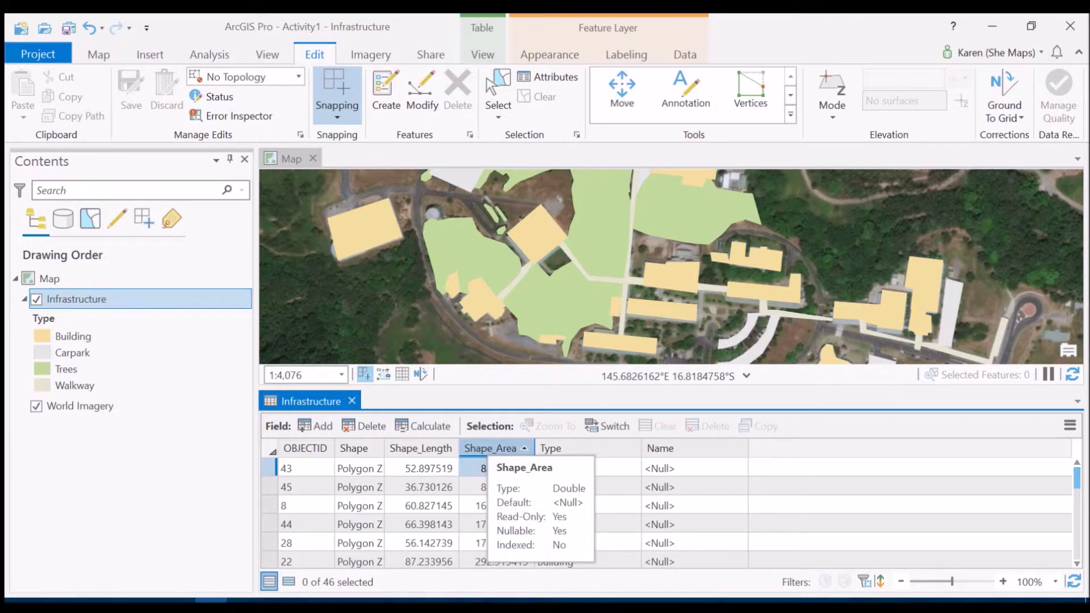
left_click(491, 449)
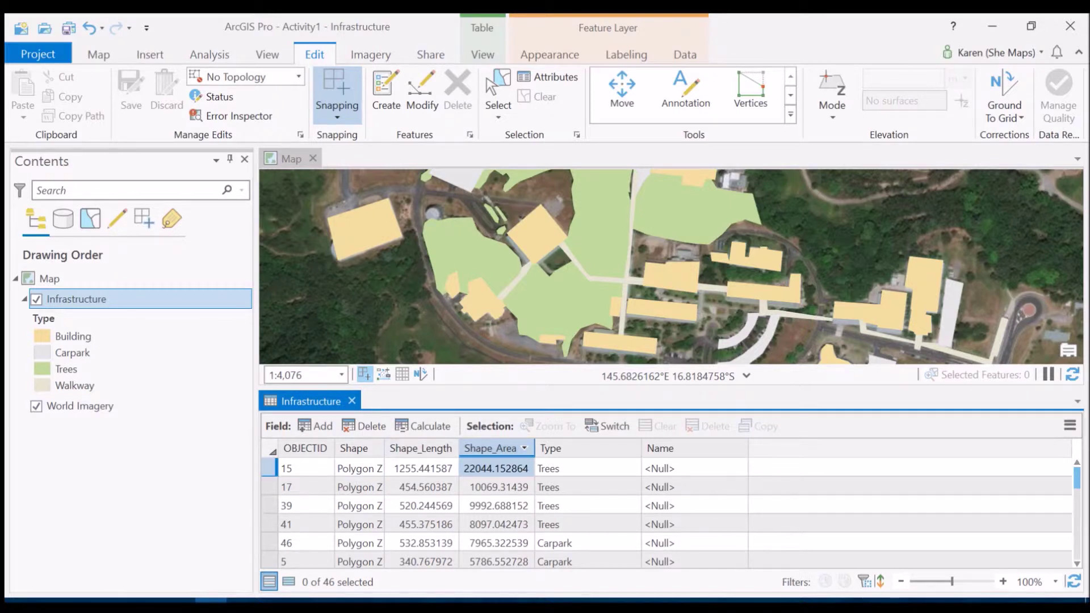
left_click(269, 468)
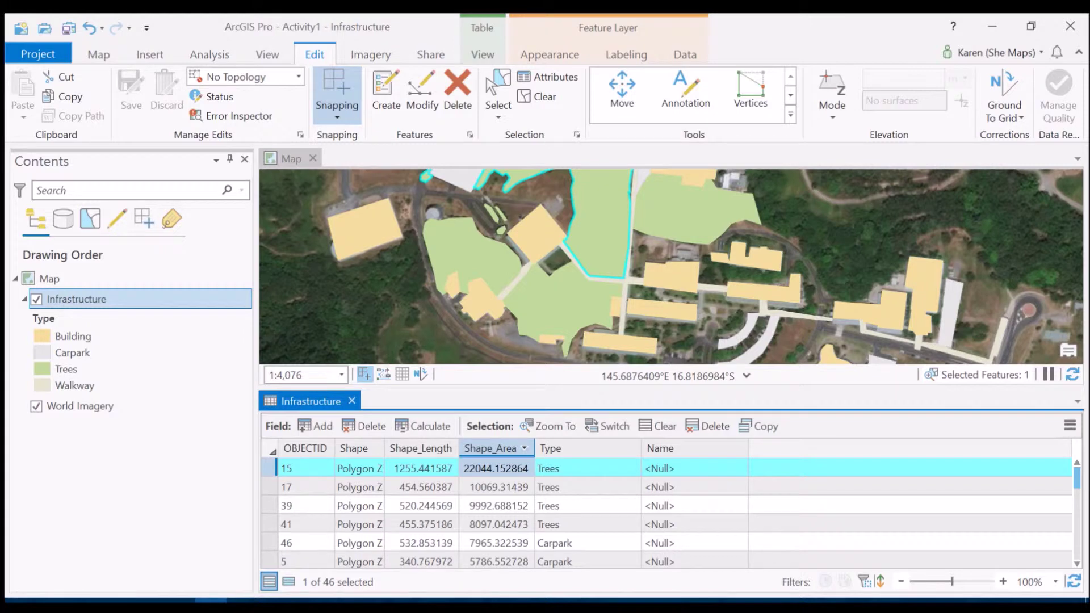
- Select Building feature OBJECTID 12 in the Infrastructure table to outline it on the map
scroll(670, 514, "down", 3)
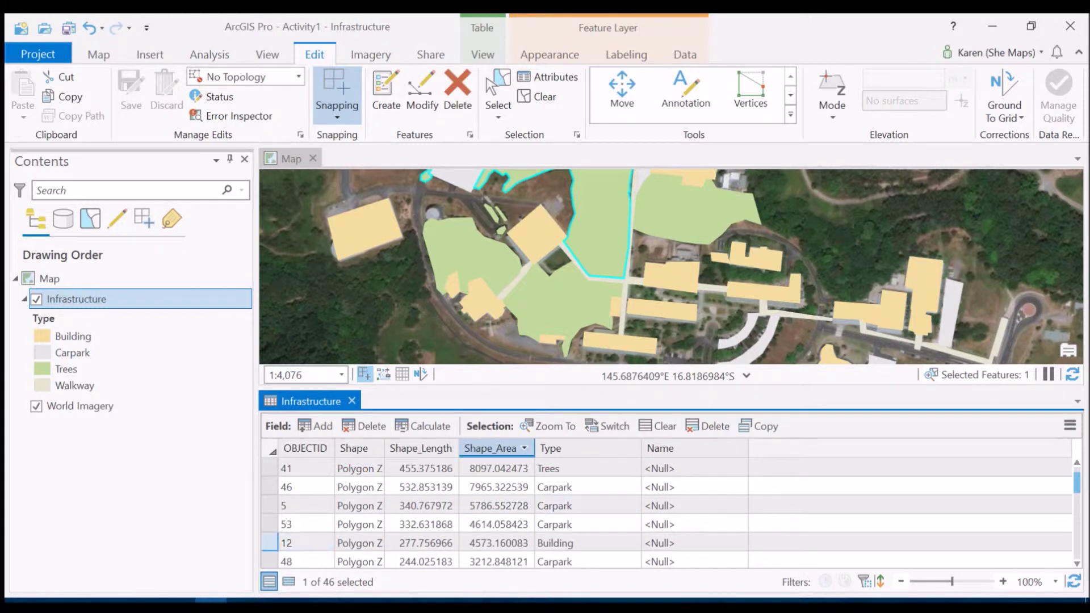
left_click(269, 543)
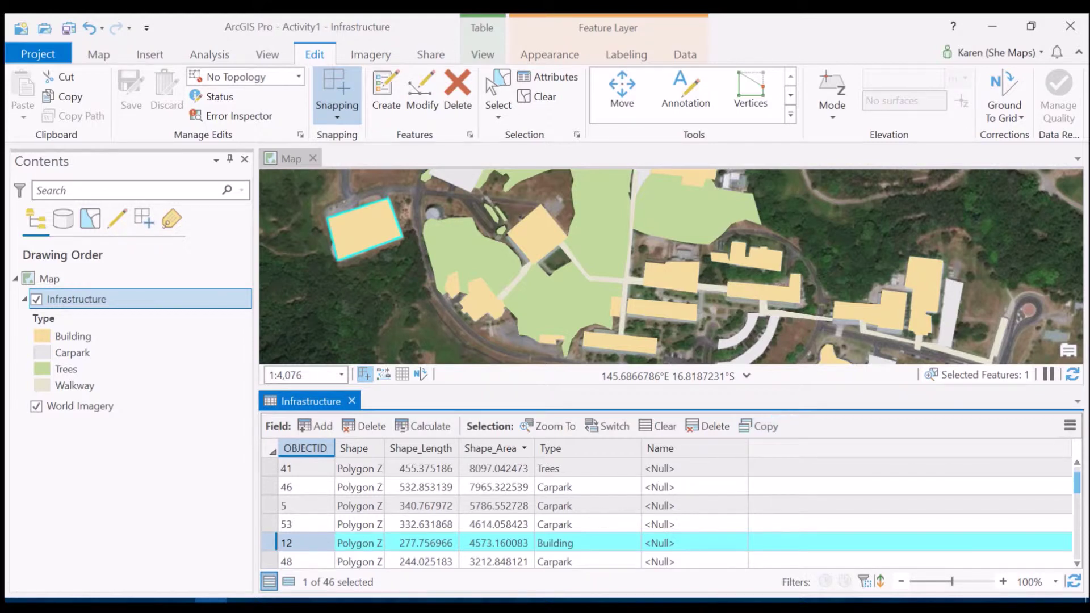
scroll(664, 514, "up", 1)
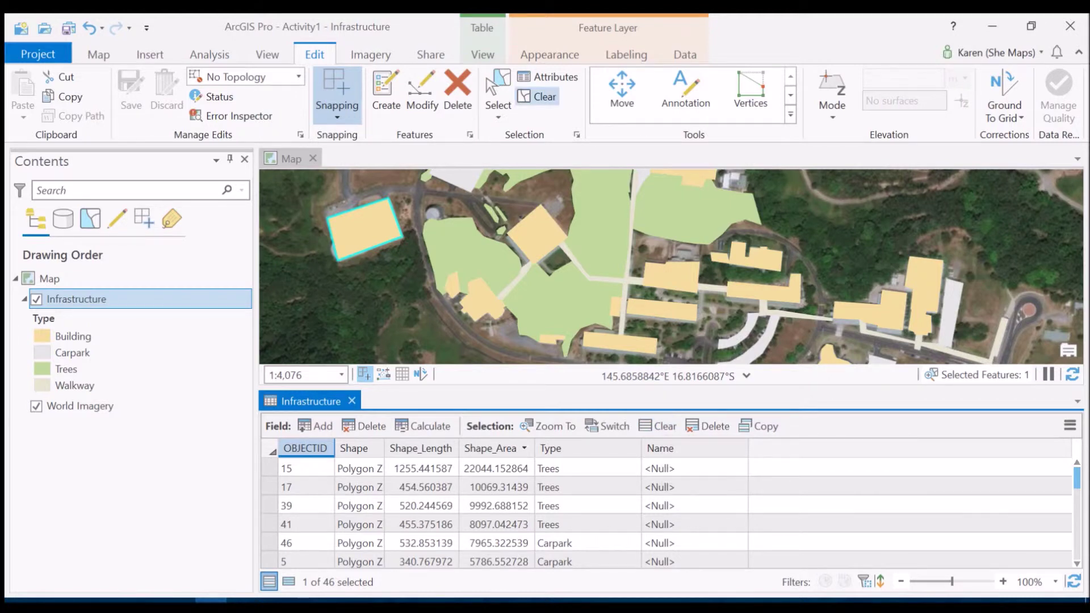
- Clear the selection and chart Shape_Area statistics as an 8-bin histogram with mean 2738.672971
left_click(542, 97)
scroll(492, 454, "down", 1)
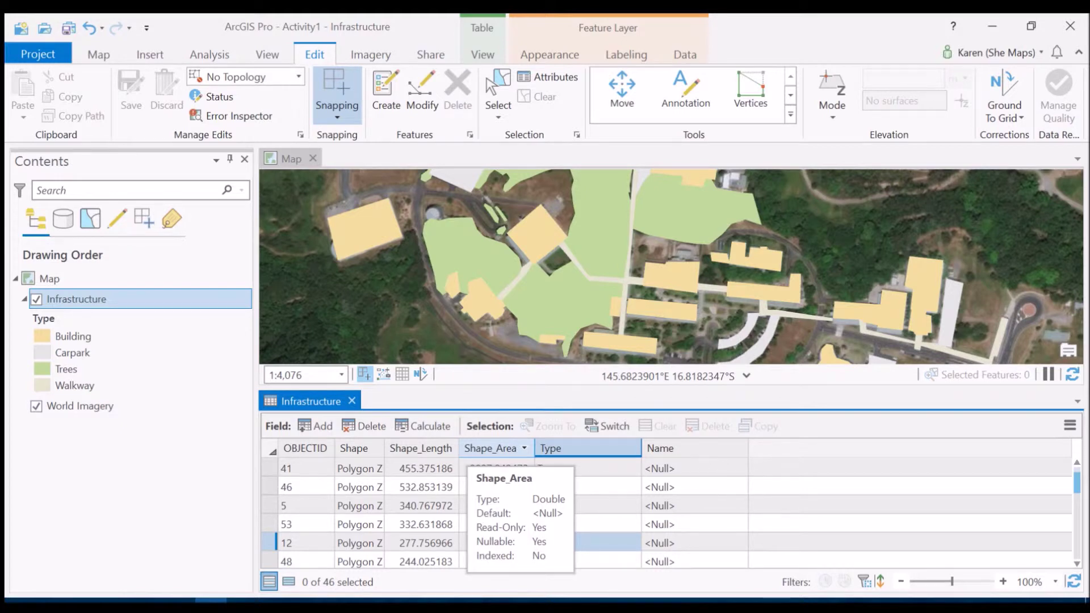
right_click(491, 448)
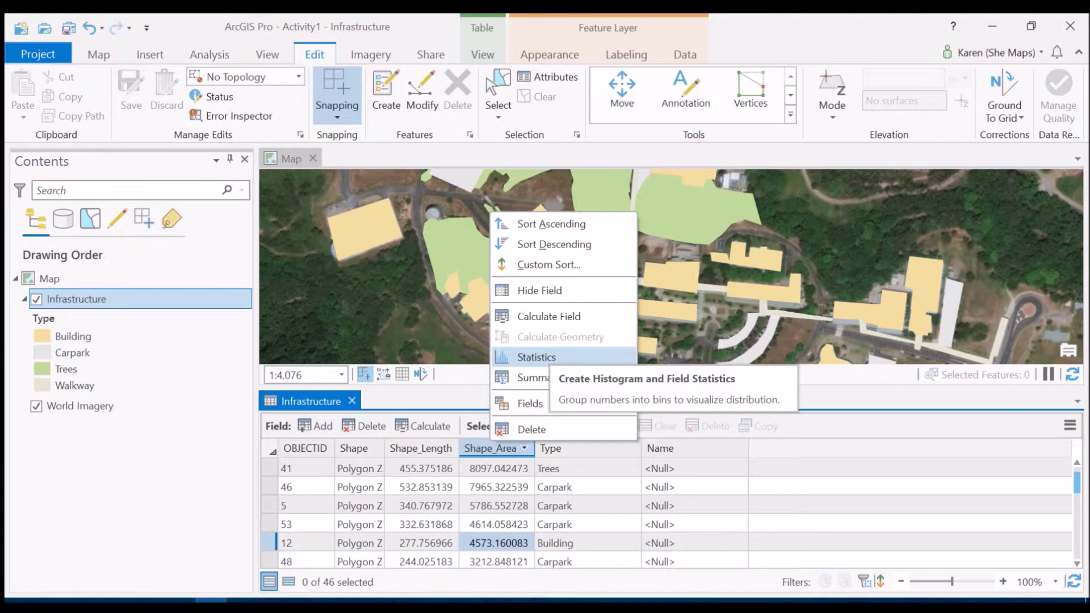
left_click(536, 357)
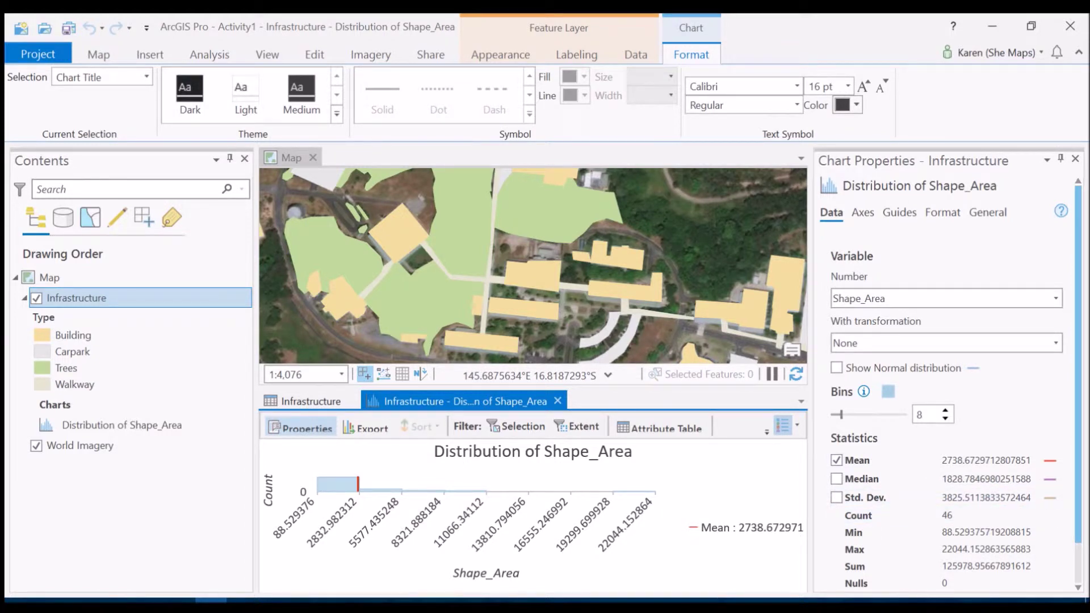
- Review the Shape_Area statistics (min 88.529, max 22044.153, median 1828.785), then return to the Infrastructure table
scroll(943, 515, "down", 1)
scroll(942, 515, "down", 1)
scroll(943, 515, "up", 2)
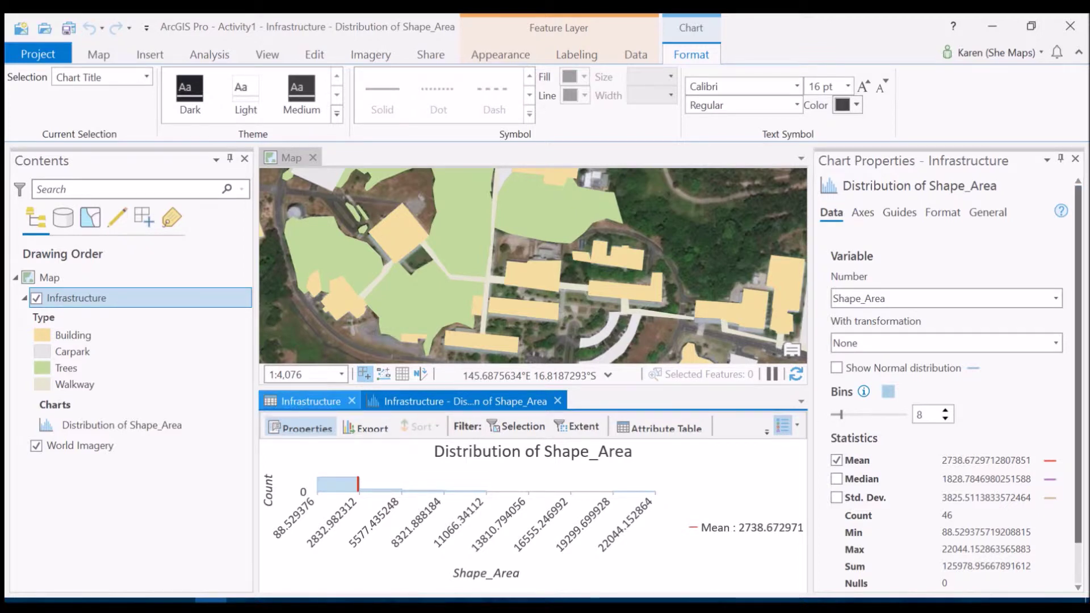
left_click(311, 401)
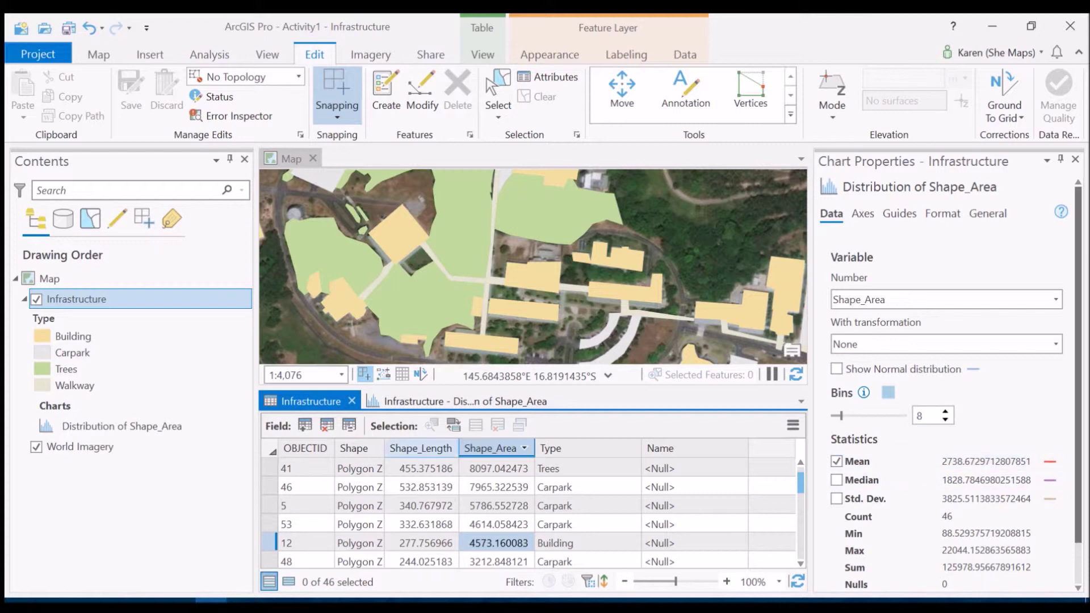
- Activate the Infrastructure attribute table and switch the ribbon to the Map tab's selection tools
mouse_move(491, 448)
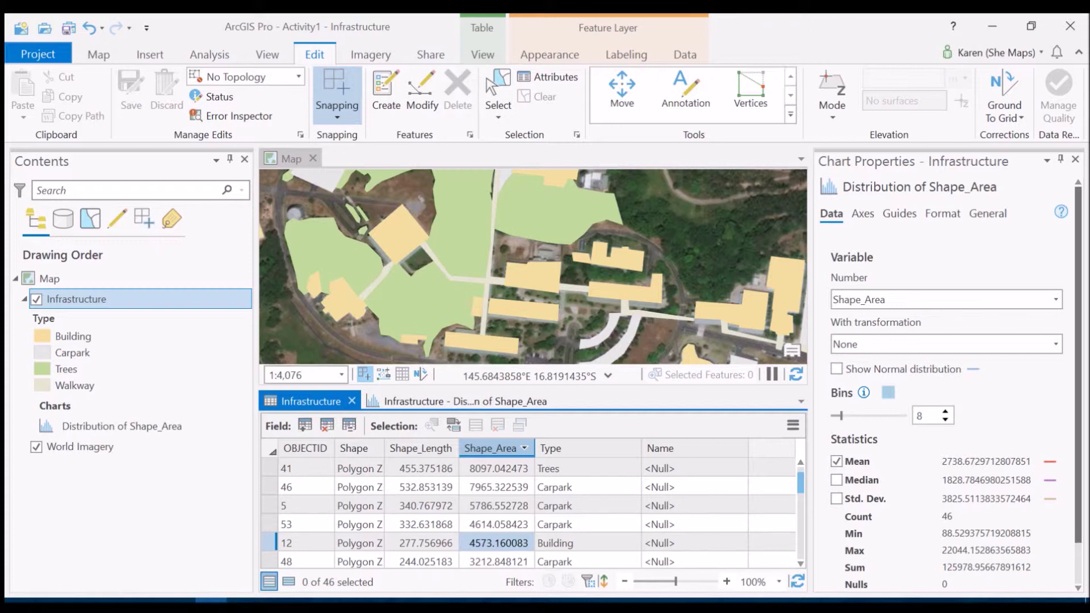
left_click(587, 543)
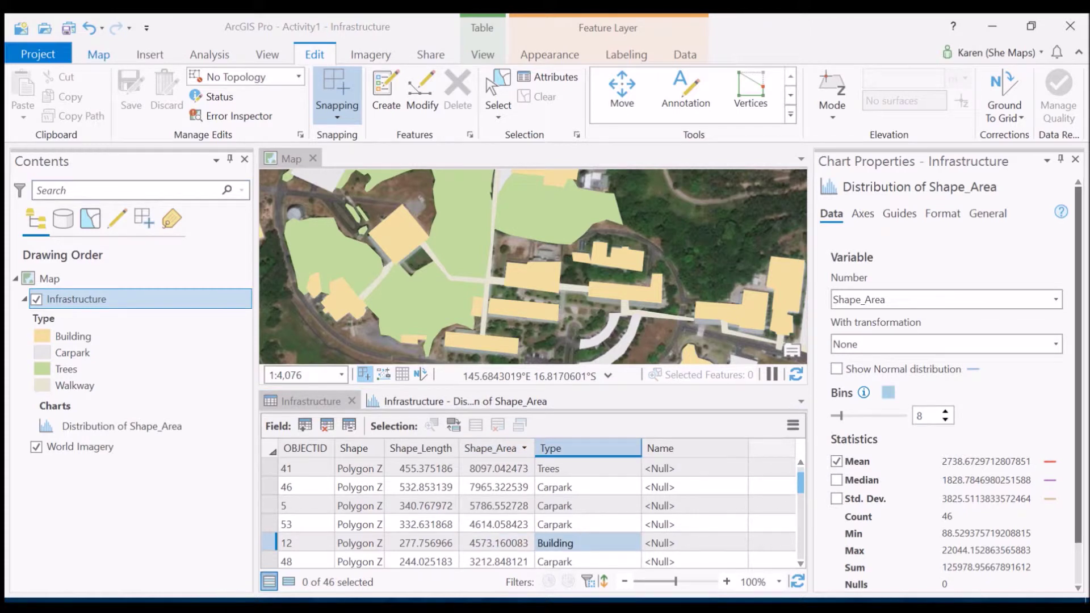
left_click(98, 54)
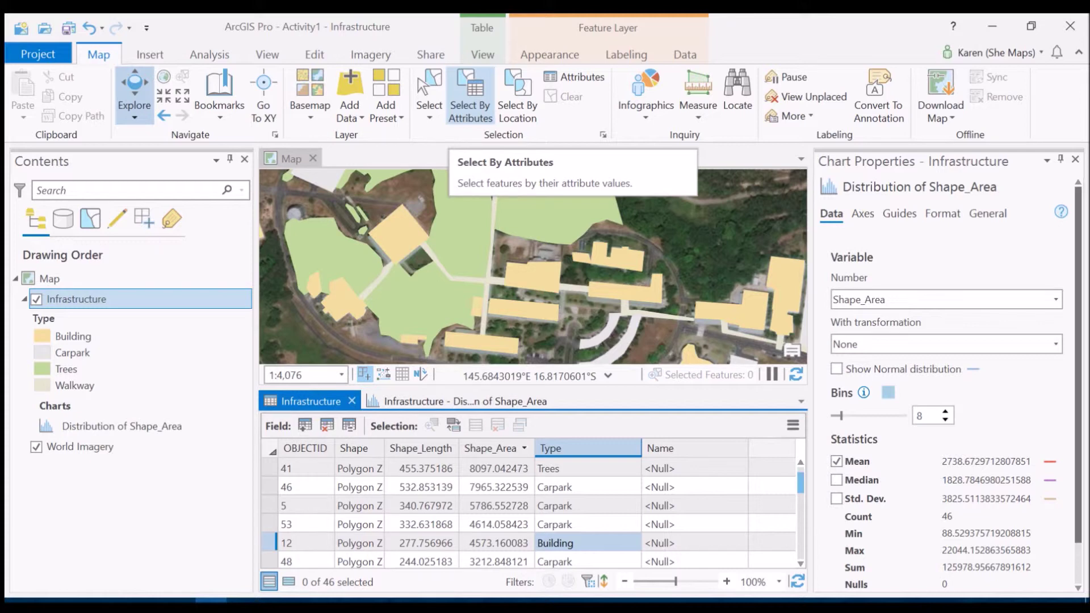
- Build a Select Layer By Attribute query on Infrastructure: Where Type is equal to Building
left_click(470, 96)
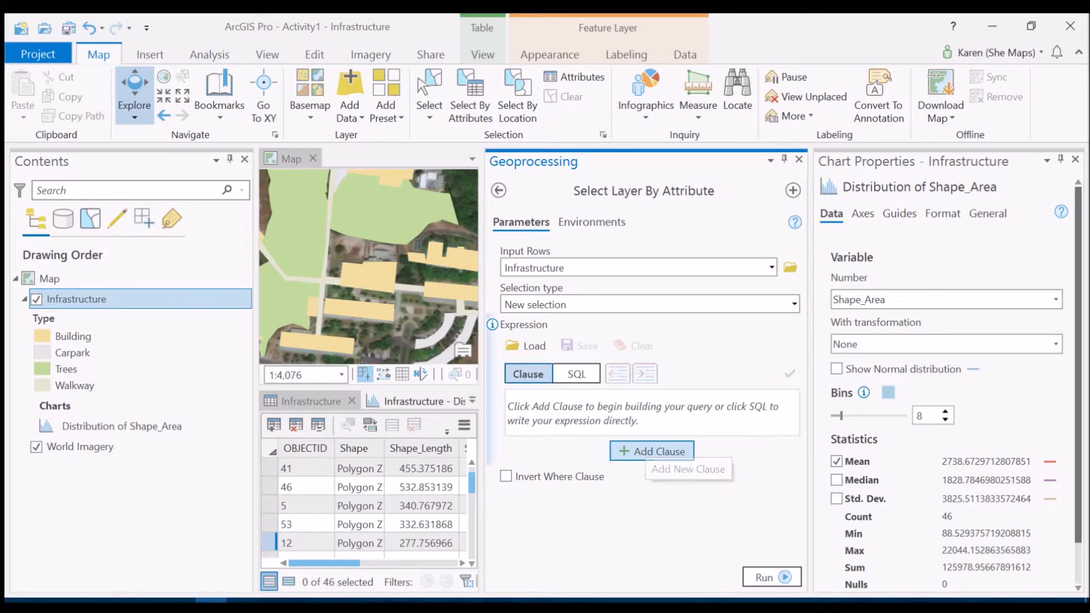
left_click(653, 452)
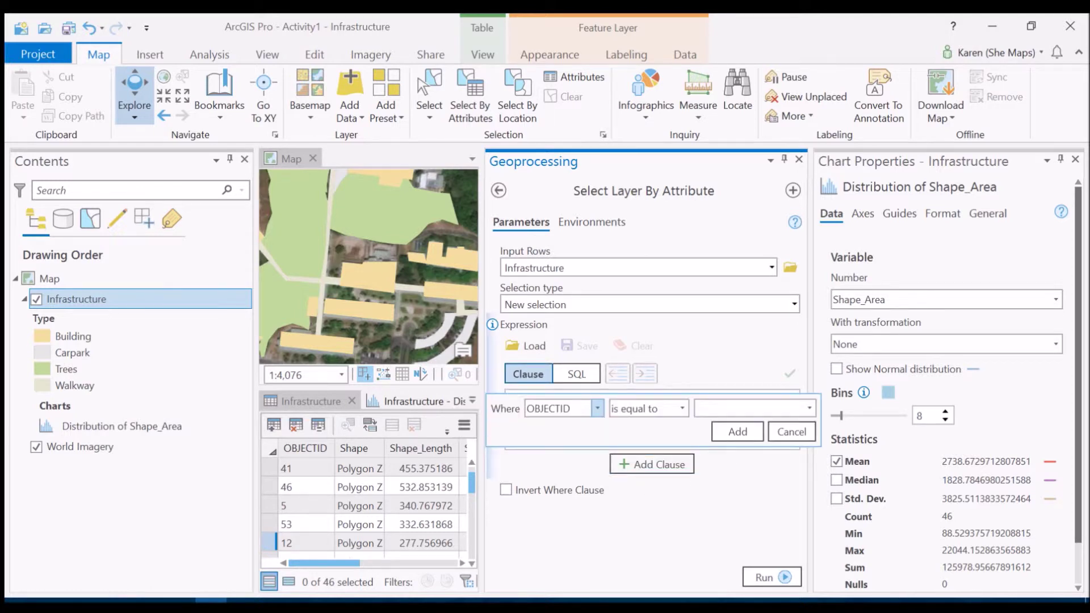
left_click(598, 408)
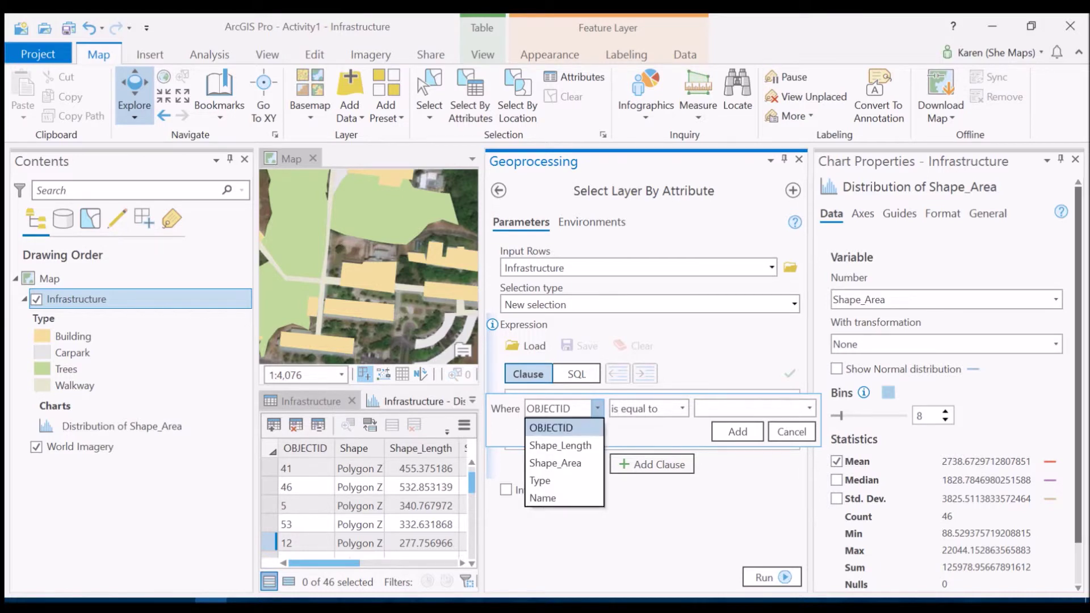
left_click(545, 480)
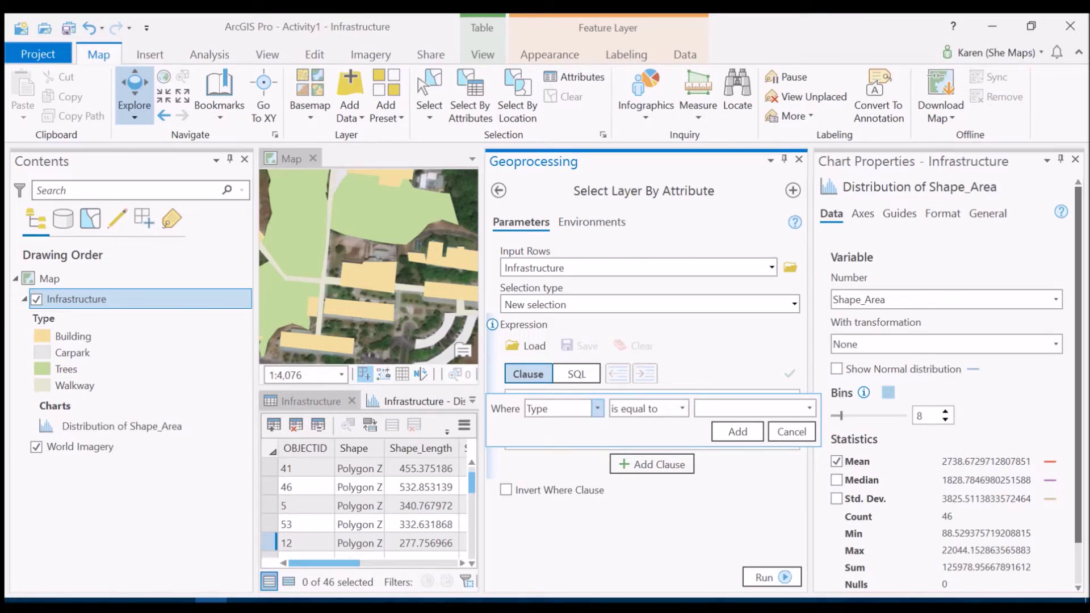
left_click(809, 408)
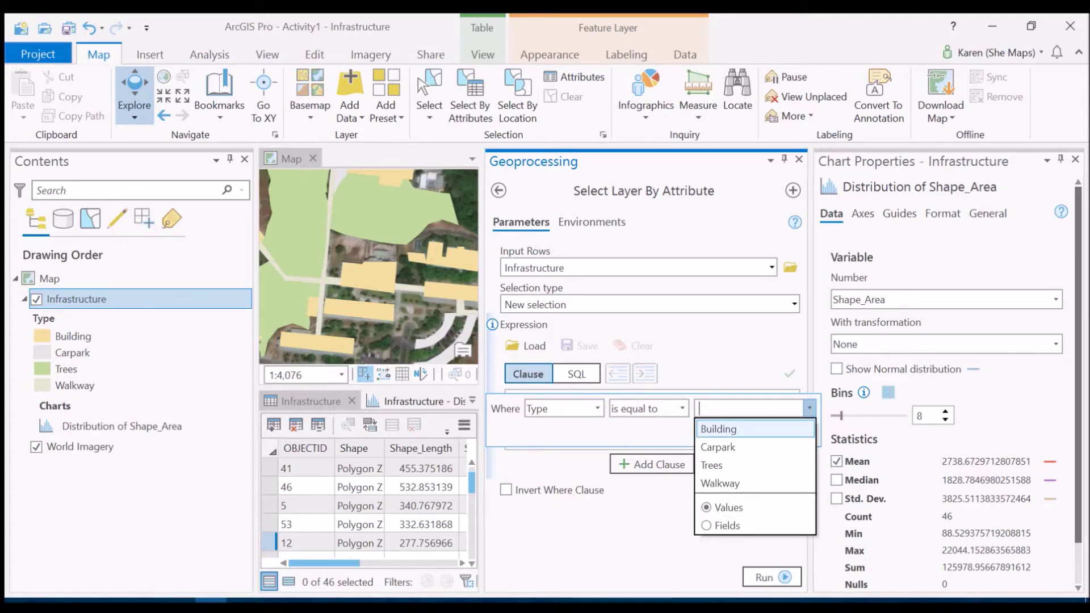
left_click(738, 428)
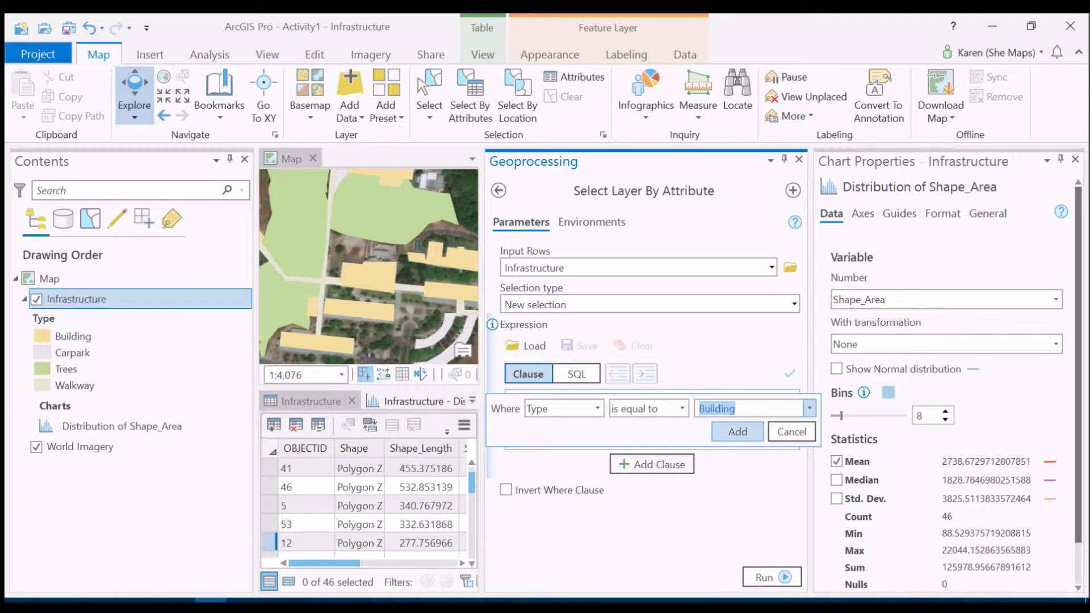
left_click(737, 431)
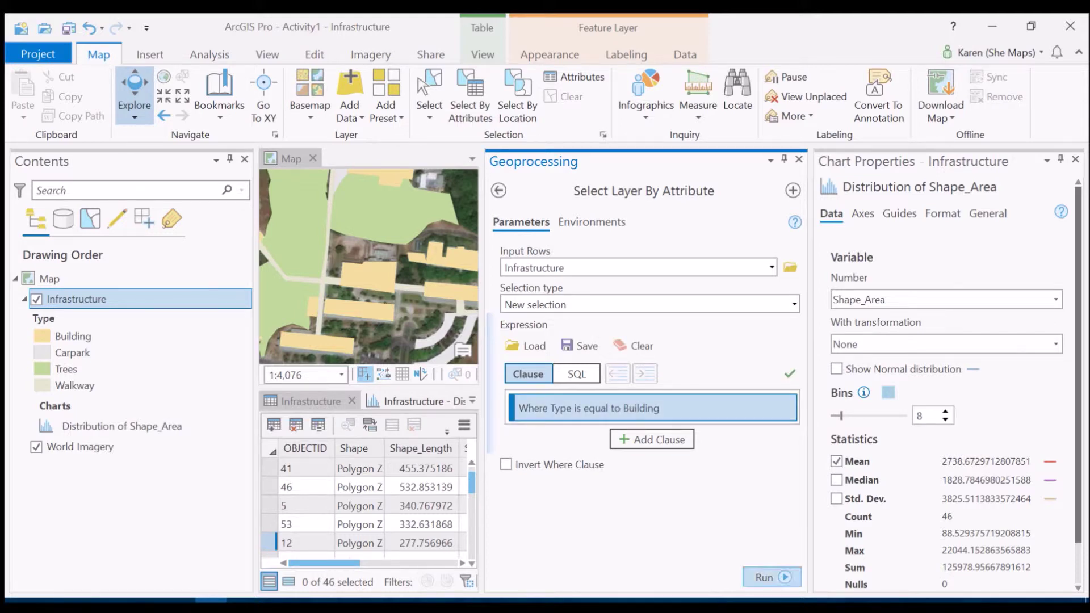
- Run the Building selection (20 of 46 features) and list only the selected records in the table
left_click(770, 577)
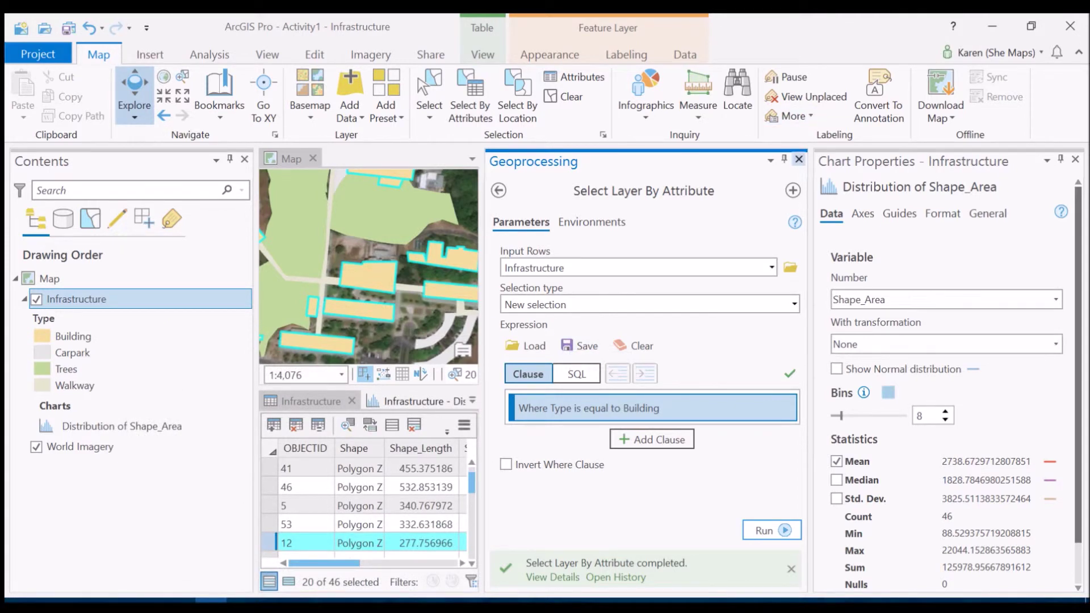
left_click(798, 160)
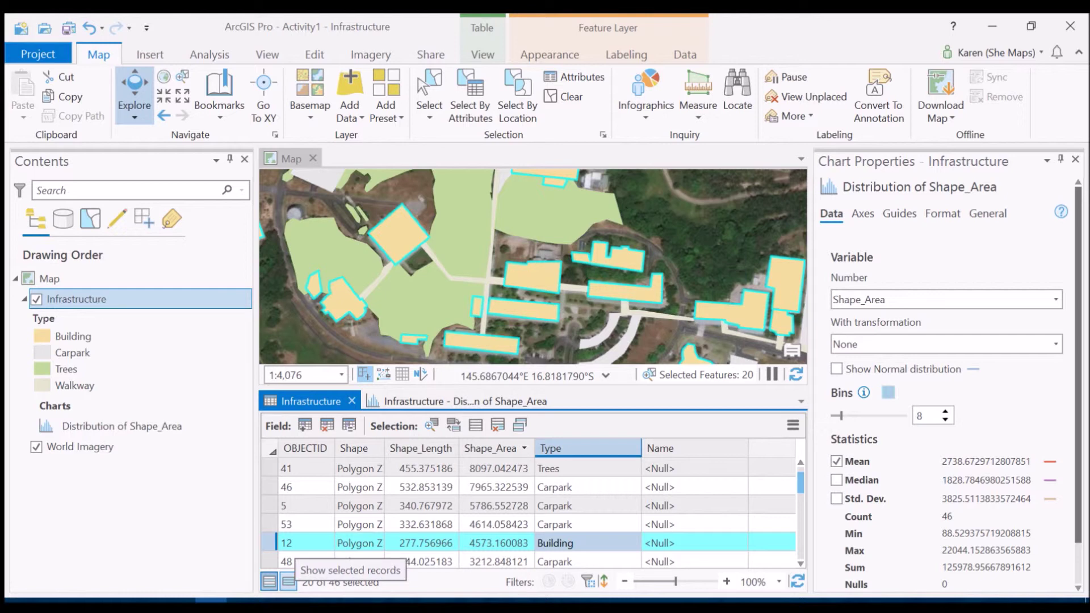
left_click(288, 581)
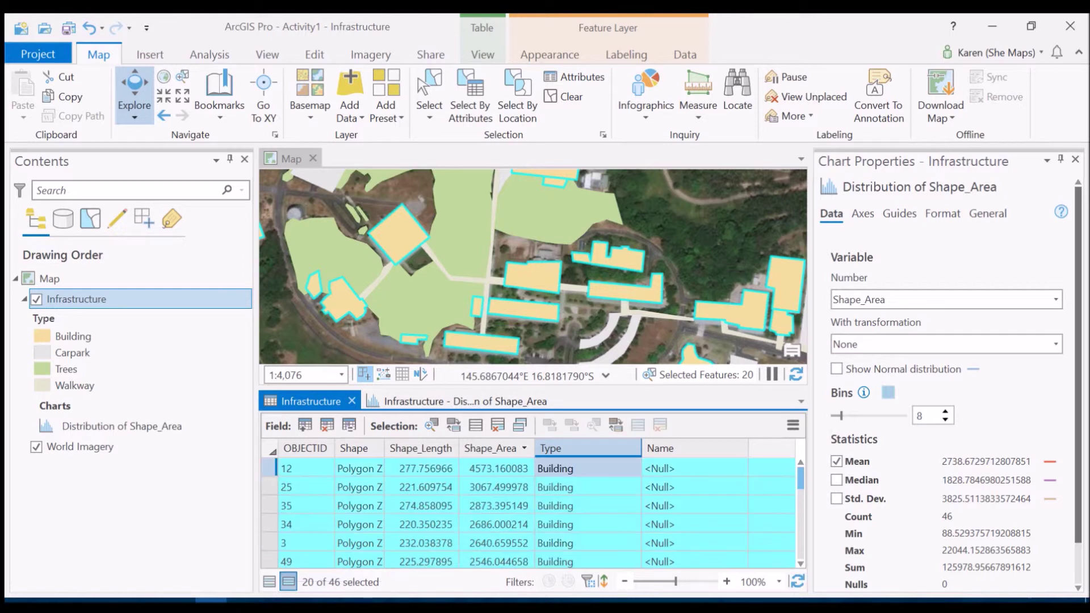
scroll(528, 513, "down", 5)
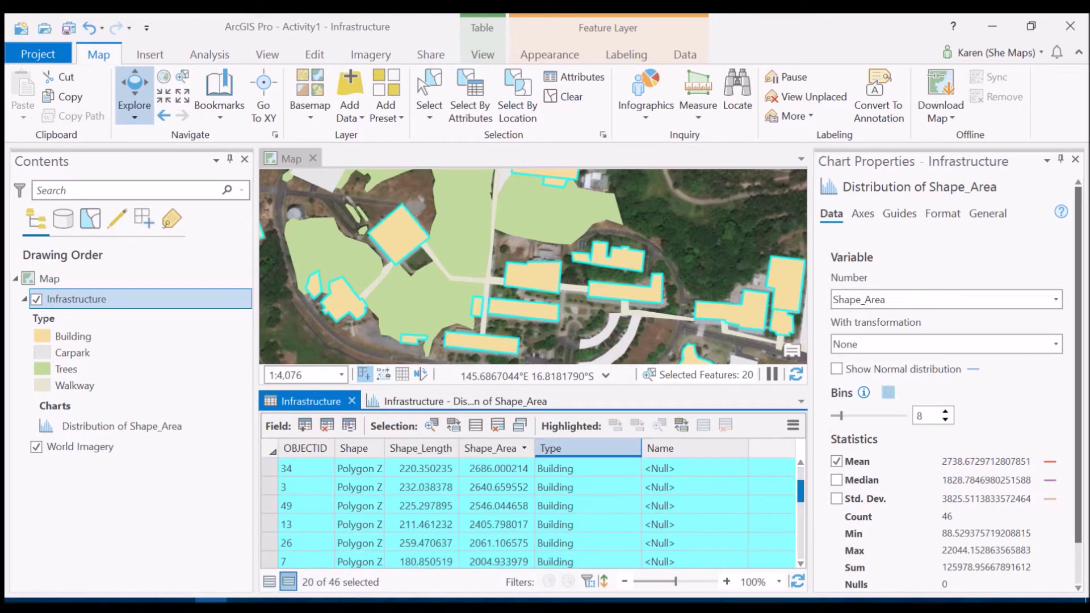
scroll(528, 513, "up", 5)
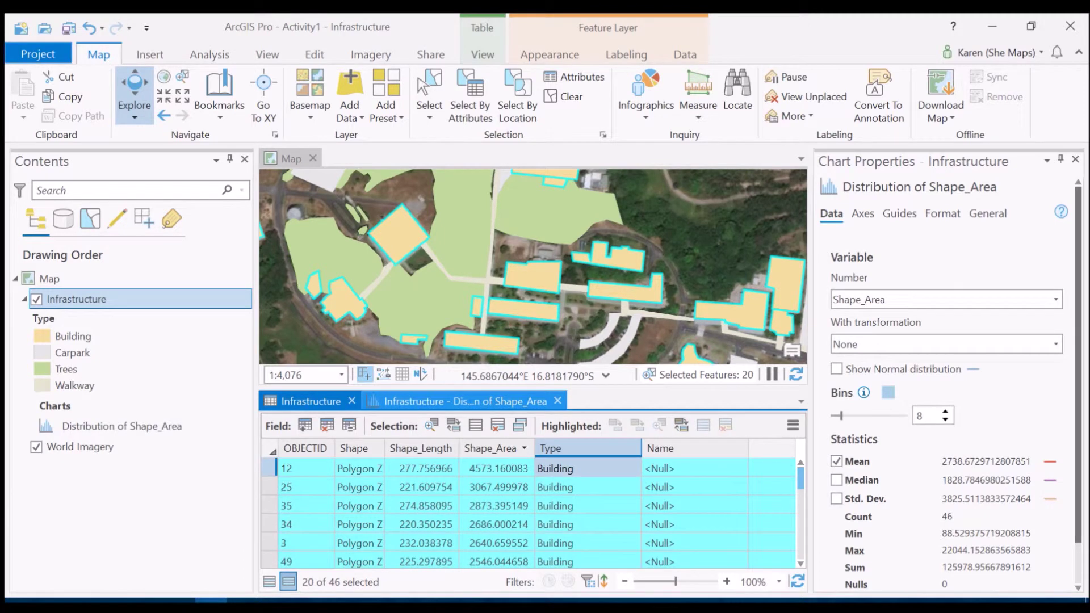
left_click(457, 401)
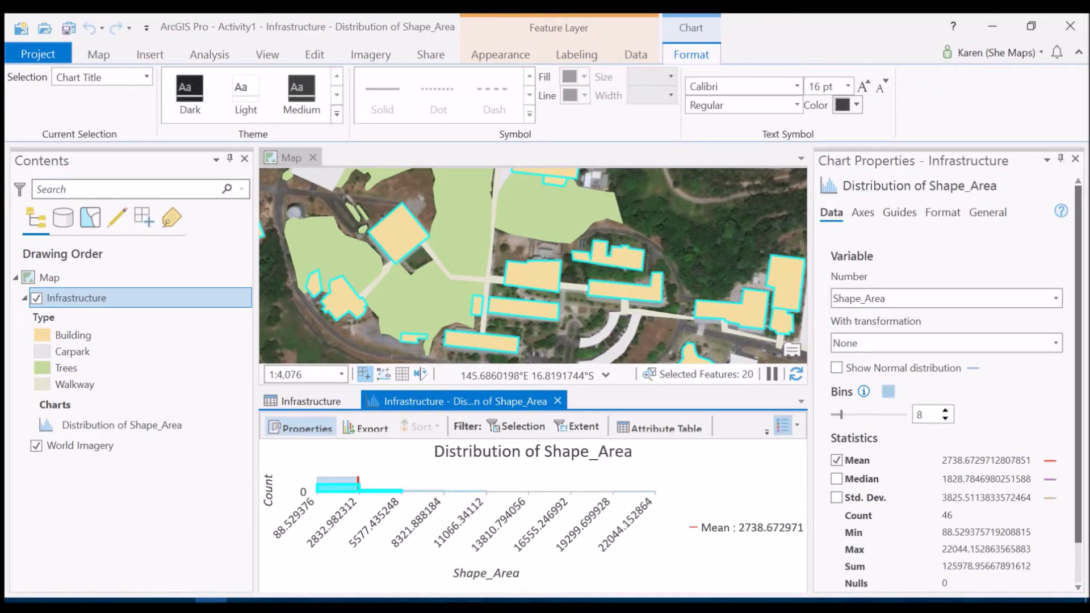
- Enlarge the chart and filter the histogram to the selection: mean 1820.598899, min 292.919, max 4573.160
left_click_drag(534, 388, 534, 244)
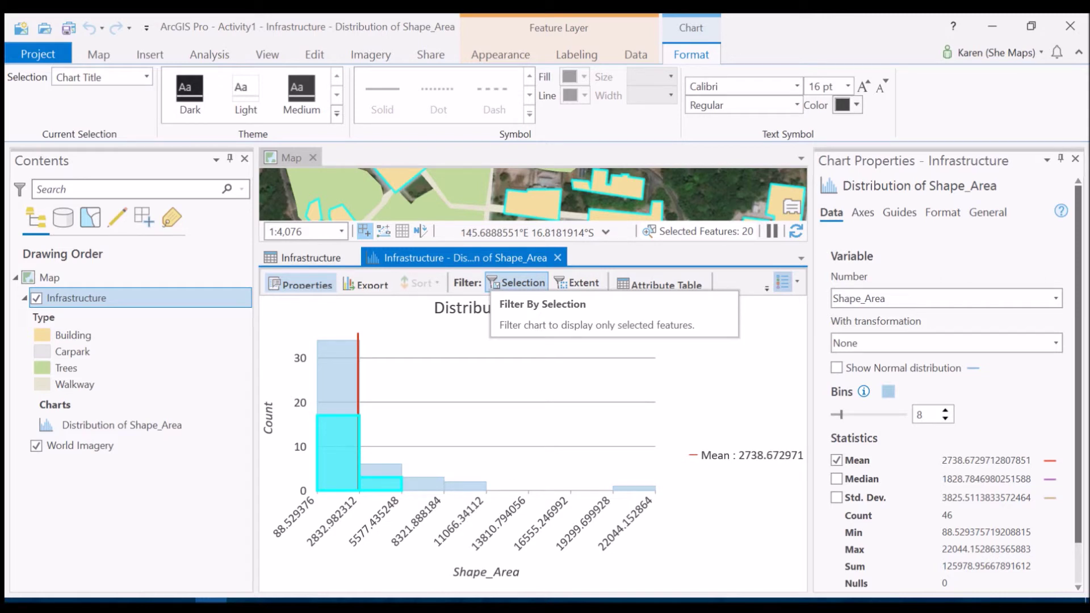
left_click(517, 282)
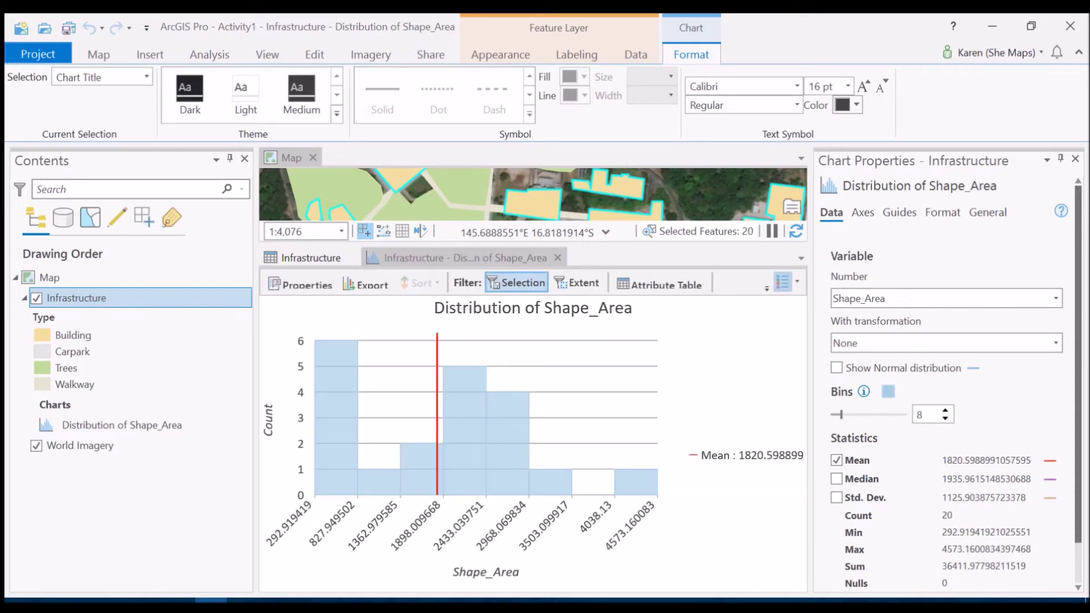